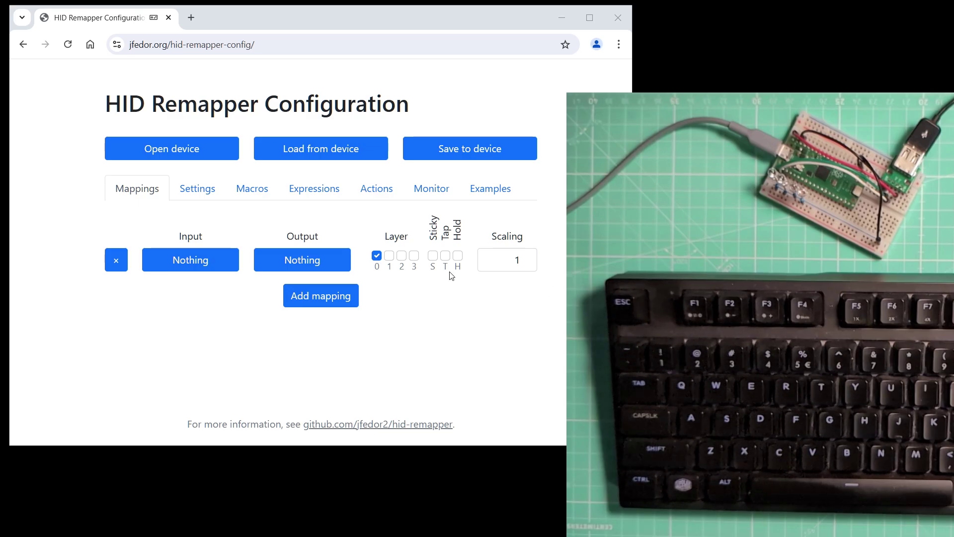
- Map Left Control to Layer 1 in the first mapping
left_click(201, 260)
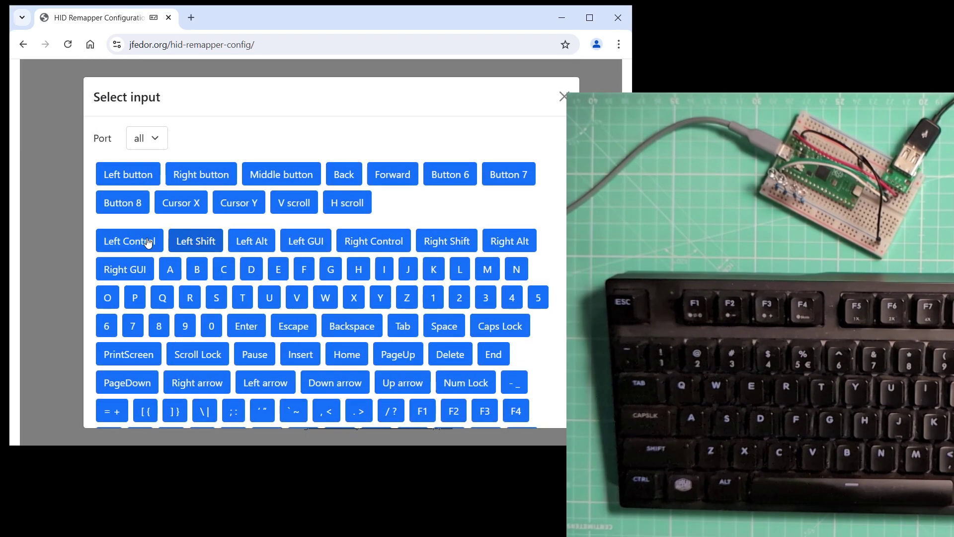
left_click(143, 242)
left_click(298, 258)
scroll(295, 270, "down", 5)
left_click(184, 140)
- Add a second mapping that maps Left Alt to Layer 2
left_click(285, 305)
left_click(221, 281)
left_click(261, 240)
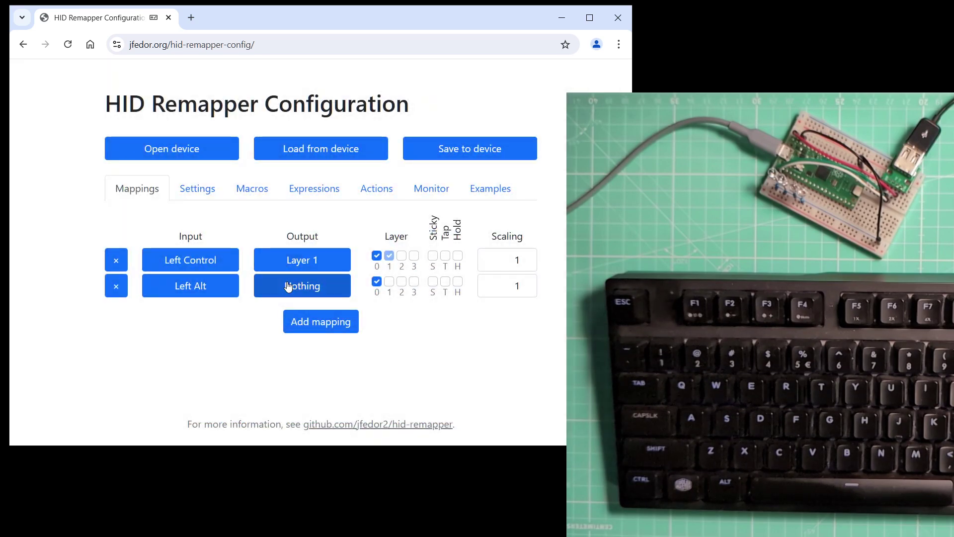
left_click(288, 287)
scroll(270, 305, "down", 5)
left_click(227, 139)
- Add a third mapping that maps Left Shift to Layer 3
left_click(299, 328)
left_click(203, 312)
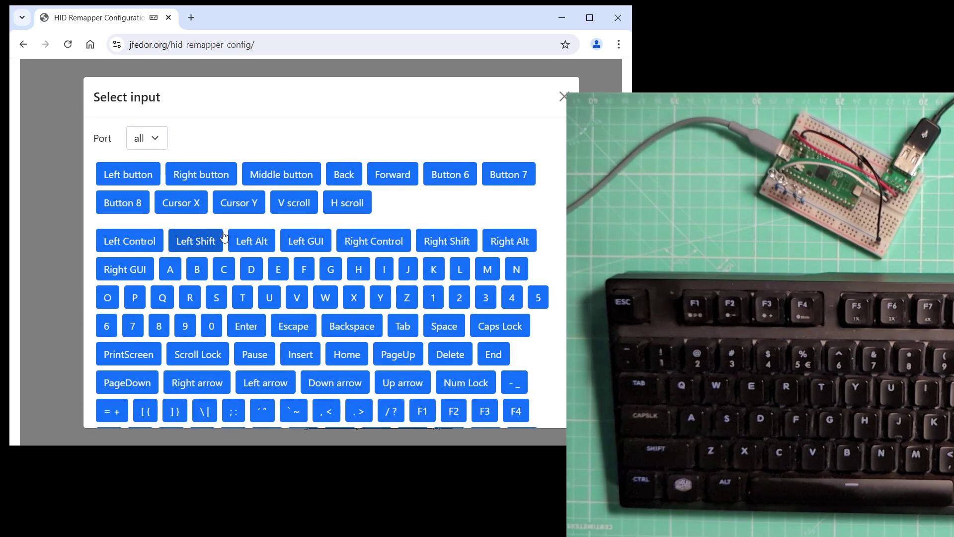
left_click(195, 240)
left_click(279, 313)
scroll(279, 318, "down", 5)
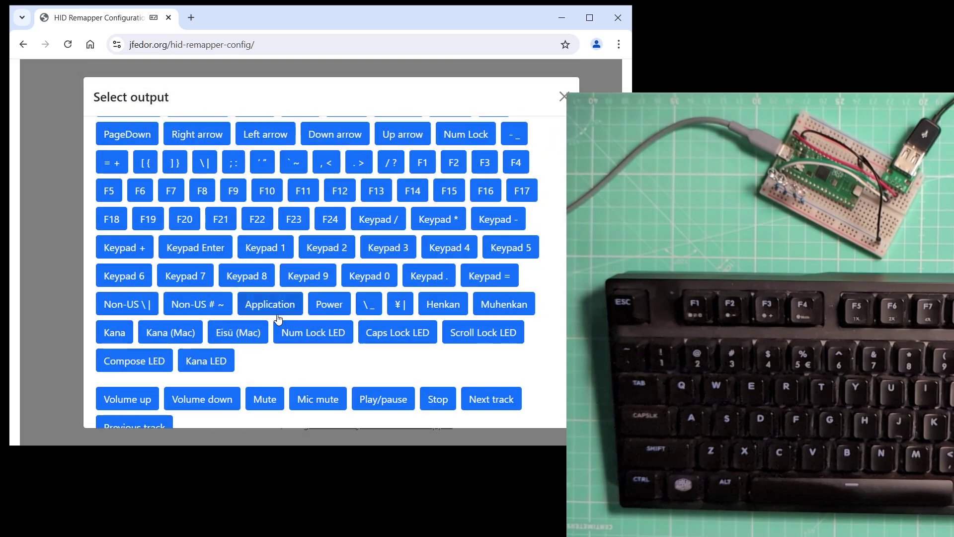
scroll(278, 318, "up", 10)
left_click(280, 140)
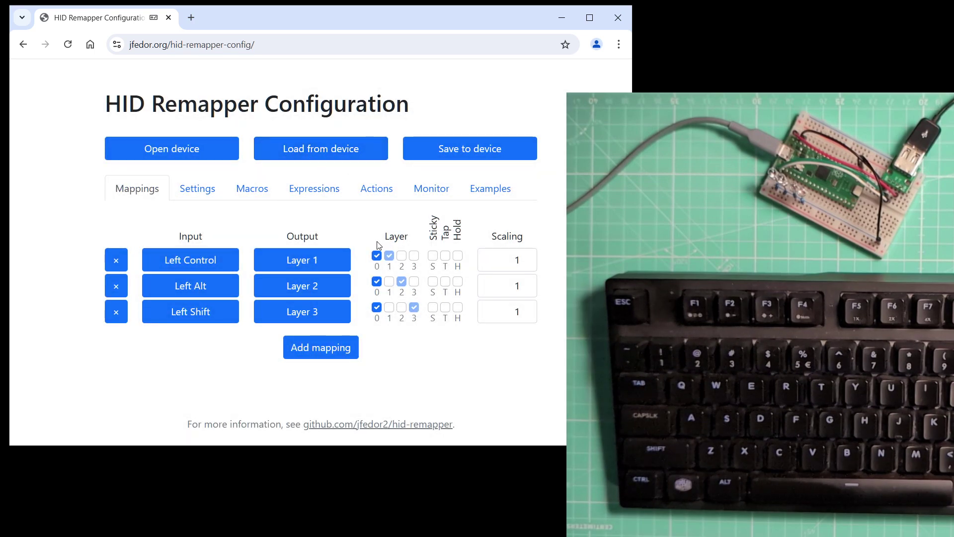
- Enable the Left Control, Left Alt and Left Shift mappings on all layers 0–3
left_click(402, 255)
left_click(413, 256)
left_click(390, 282)
left_click(414, 282)
left_click(390, 308)
left_click(403, 308)
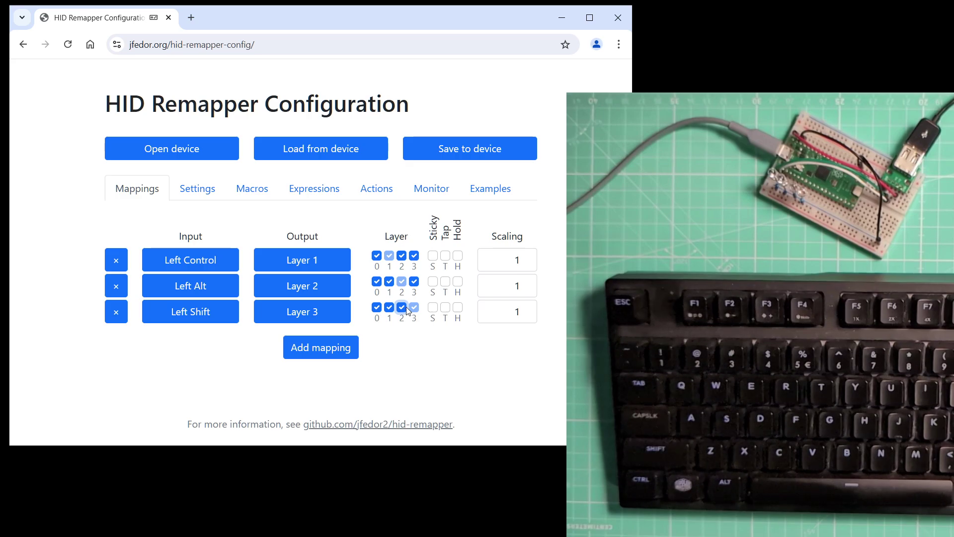
- Add two mappings with outputs GPIO 2 and GPIO 3
left_click(318, 348)
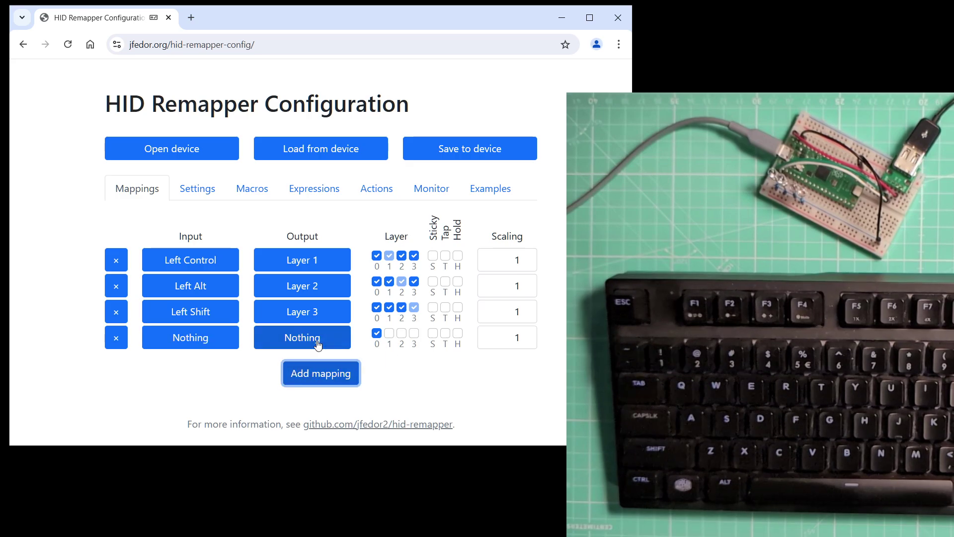
left_click(325, 342)
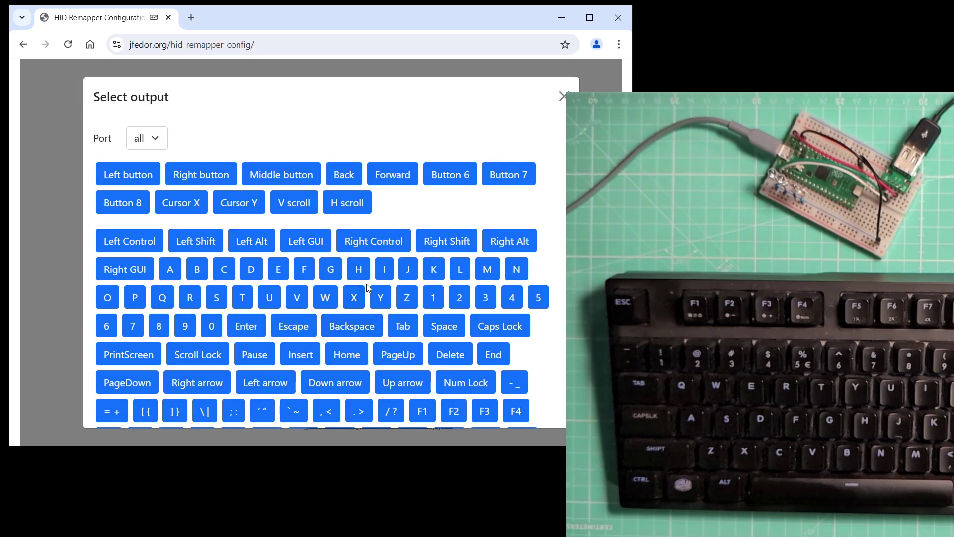
scroll(373, 218, "down", 12)
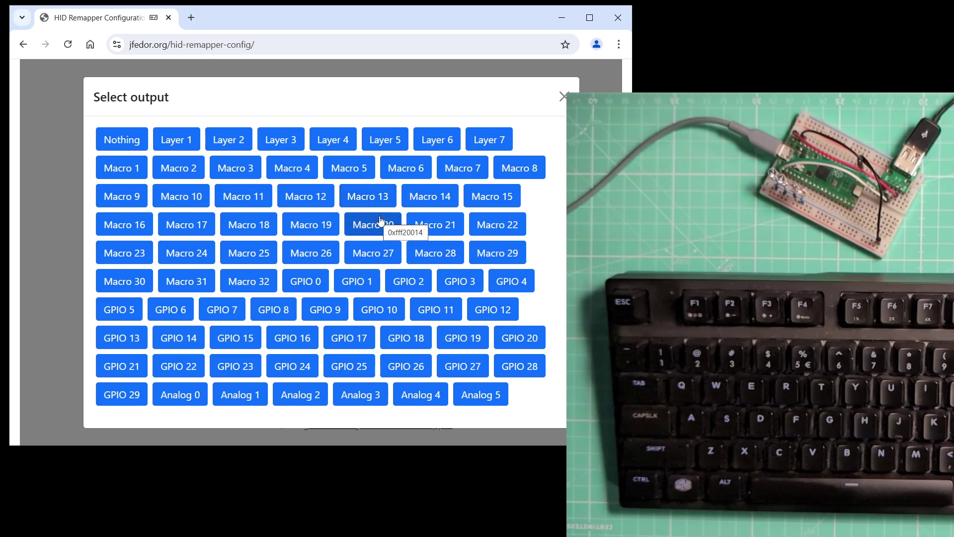
left_click(396, 280)
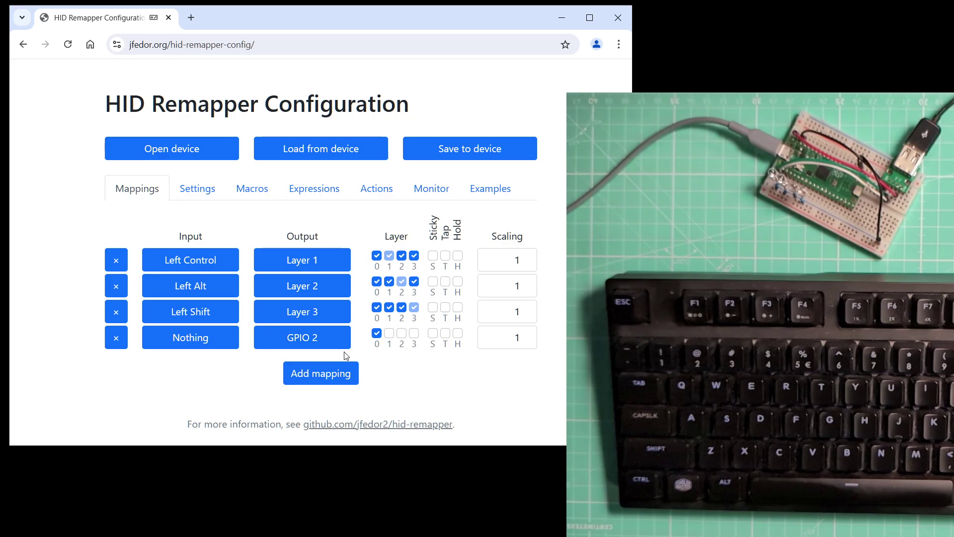
left_click(320, 373)
left_click(336, 338)
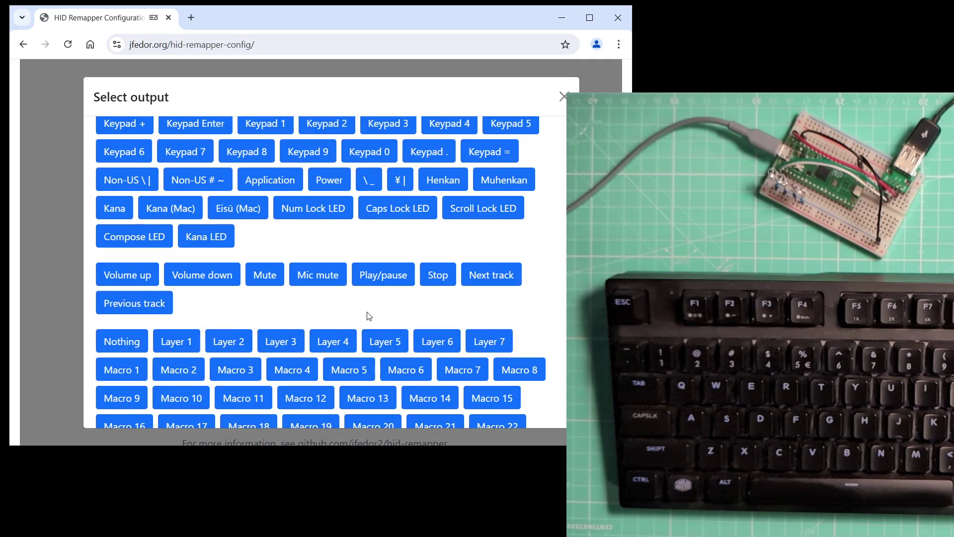
scroll(367, 315, "down", 4)
left_click(457, 281)
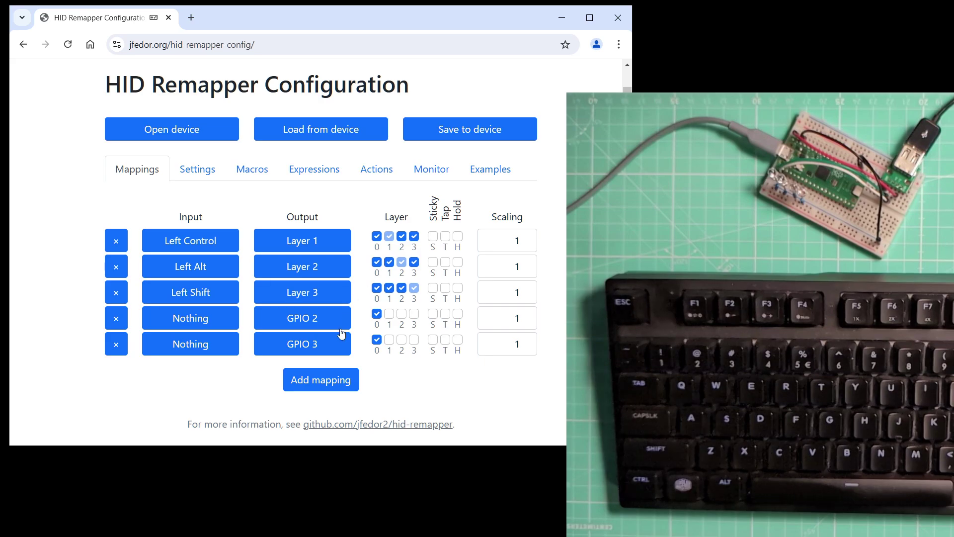
- Add two more mappings with outputs GPIO 5 and GPIO 6
left_click(344, 381)
left_click(342, 369)
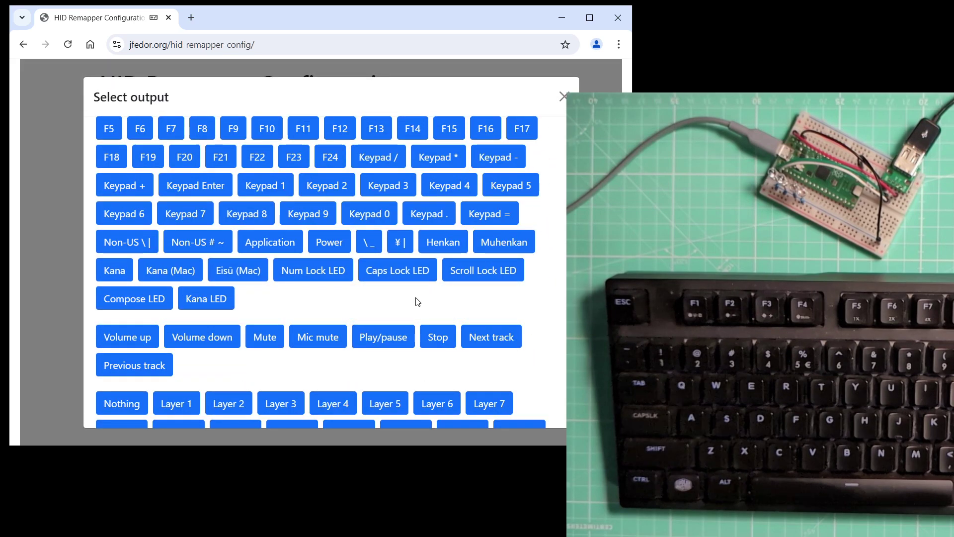
scroll(416, 297, "down", 5)
left_click(113, 309)
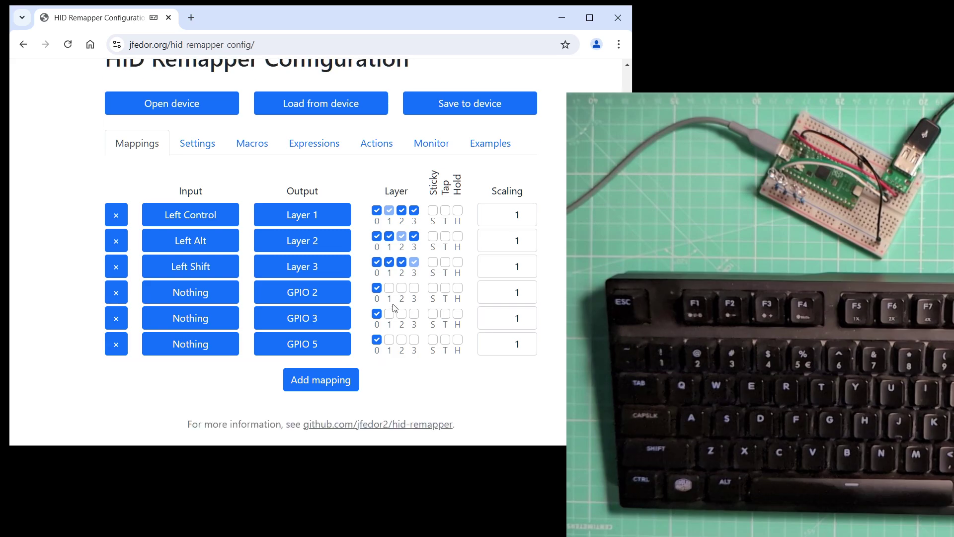
left_click(341, 381)
left_click(330, 367)
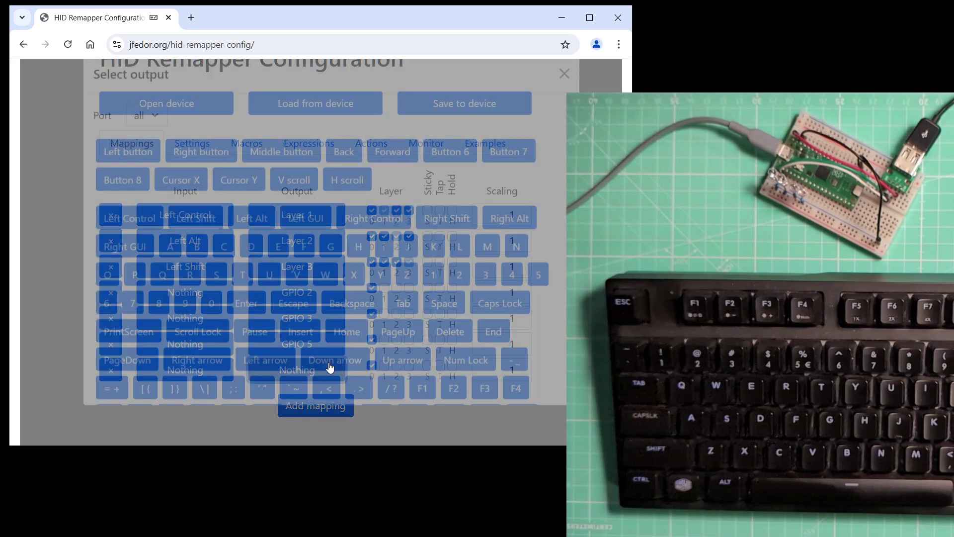
scroll(276, 308, "down", 5)
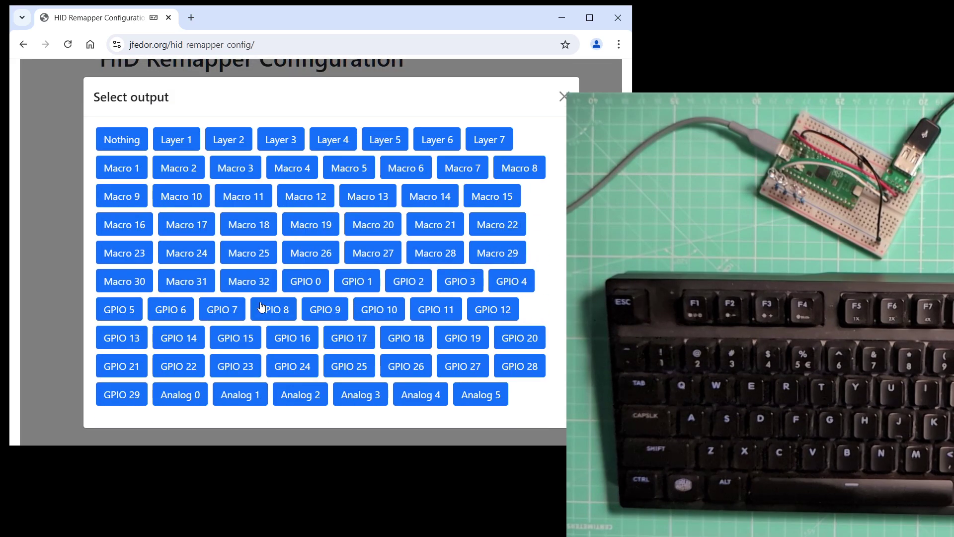
left_click(174, 307)
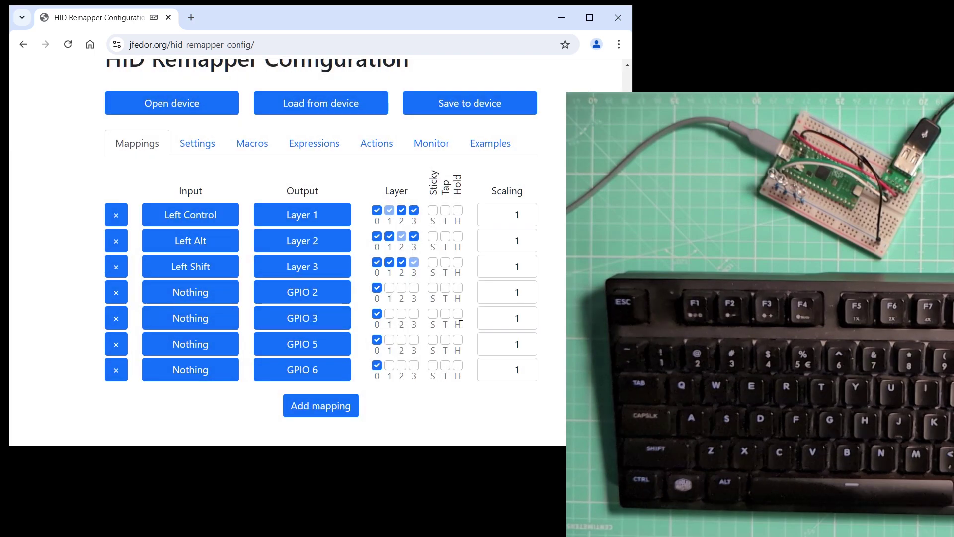
scroll(559, 310, "down", 1)
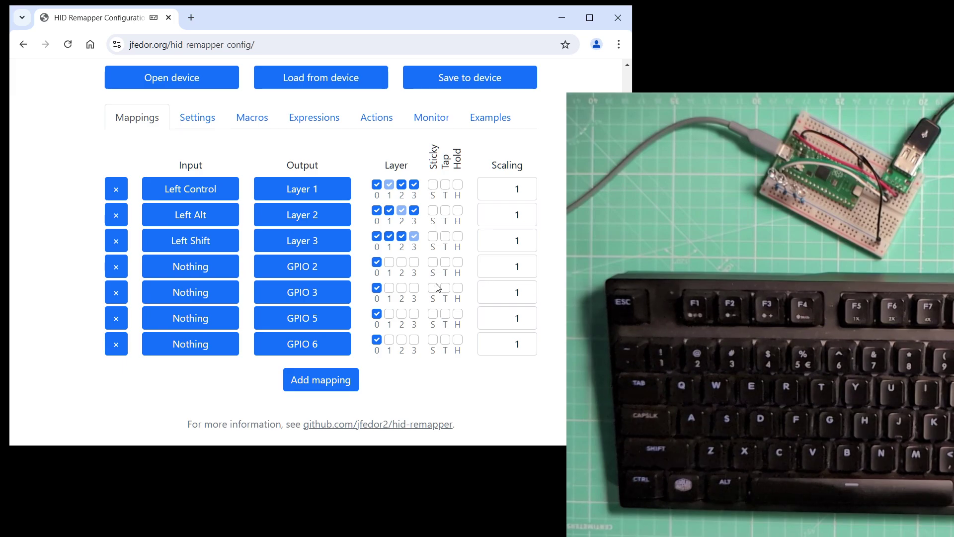
- Move GPIO 3 from layer 0 to layer 1, GPIO 5 to layer 2, and GPIO 6 to layer 3
left_click(376, 289)
left_click(389, 288)
left_click(377, 314)
left_click(402, 314)
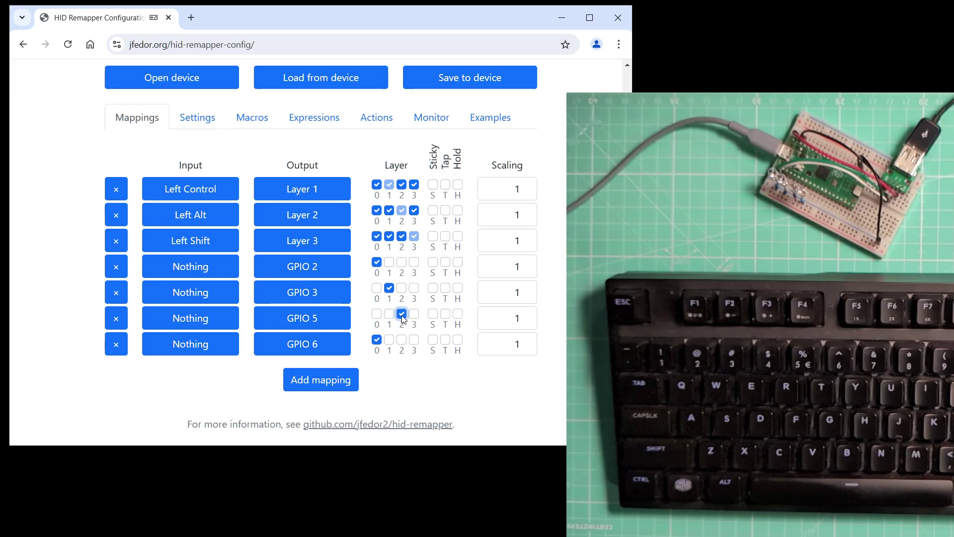
left_click(377, 340)
left_click(414, 340)
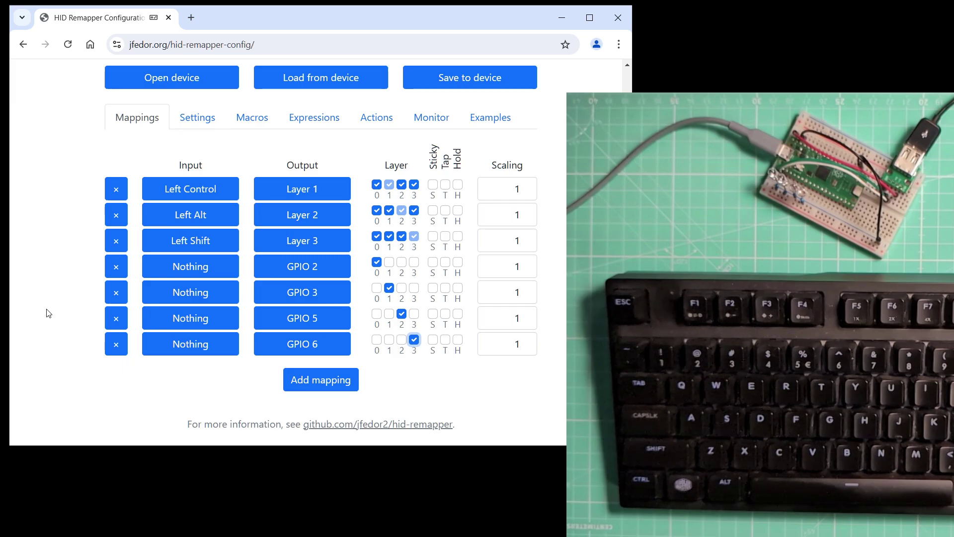
- Set Expression 1 to 1 on the Expressions tab
left_click(321, 119)
left_click(213, 181)
type("1")
left_click(144, 122)
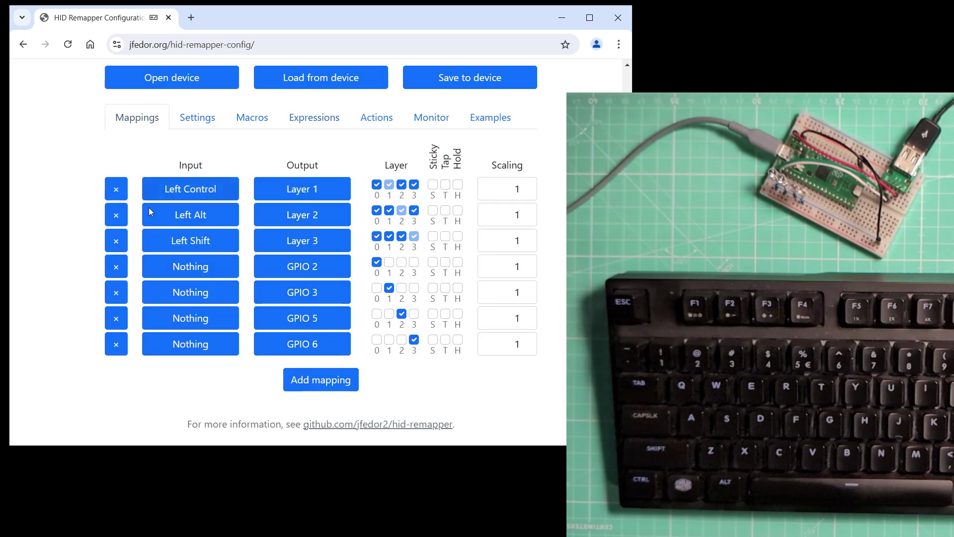
- Set Expression 1 as the input for the GPIO 2 and GPIO 3 mappings
left_click(181, 270)
scroll(270, 304, "down", 5)
scroll(270, 304, "down", 4)
left_click(187, 215)
left_click(215, 294)
scroll(215, 278, "down", 9)
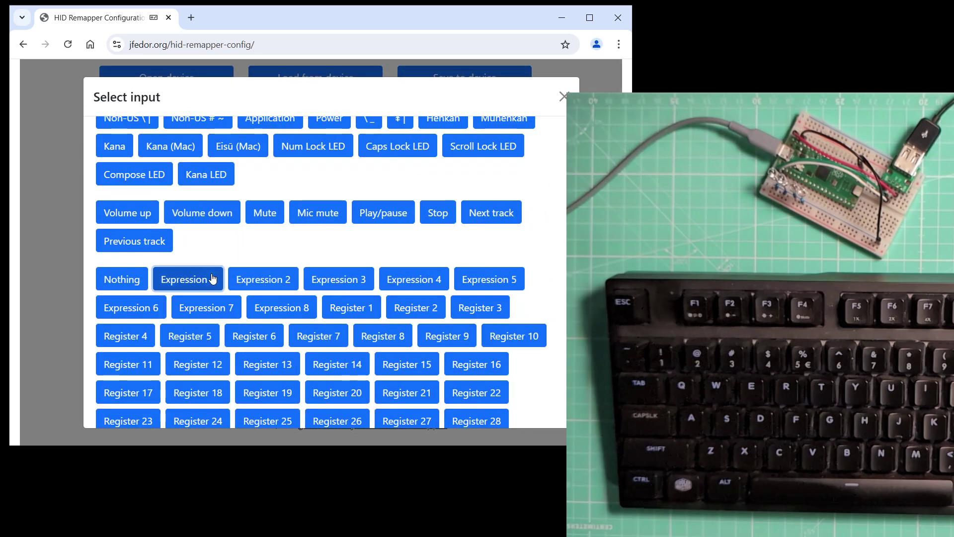
left_click(214, 273)
- Set Expression 1 as the input for the GPIO 5 and GPIO 6 mappings
left_click(201, 300)
scroll(201, 278, "down", 3)
scroll(201, 276, "down", 5)
left_click(200, 277)
left_click(200, 343)
scroll(204, 278, "down", 5)
left_click(208, 219)
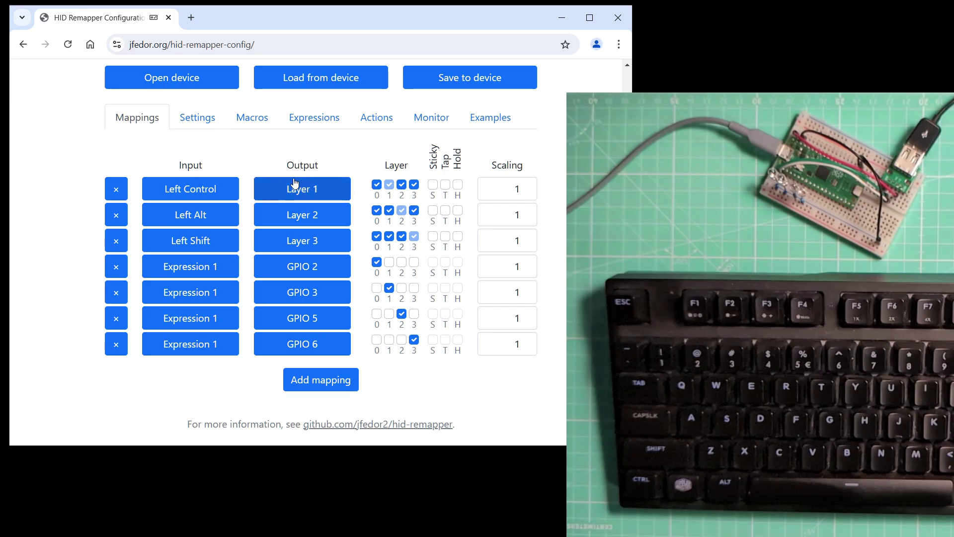
left_click(199, 119)
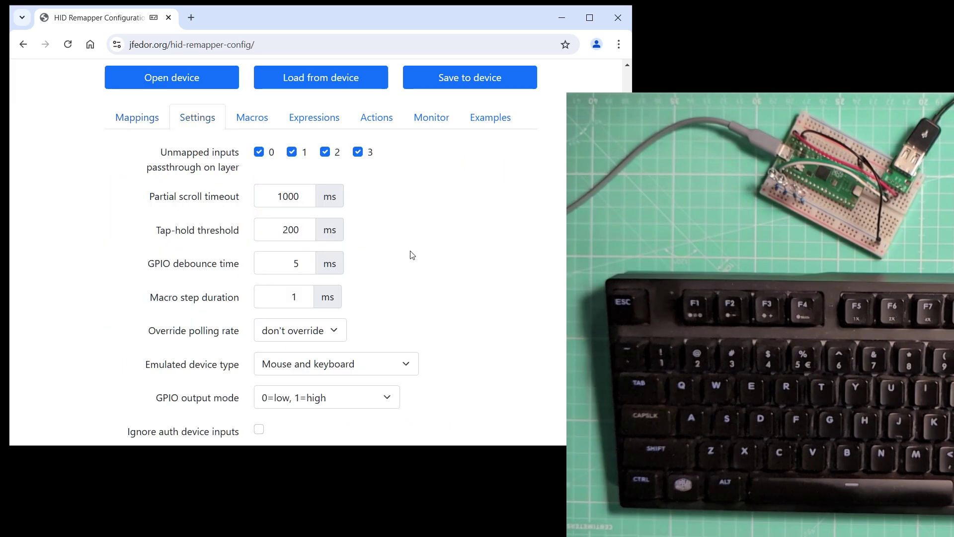
scroll(416, 255, "down", 2)
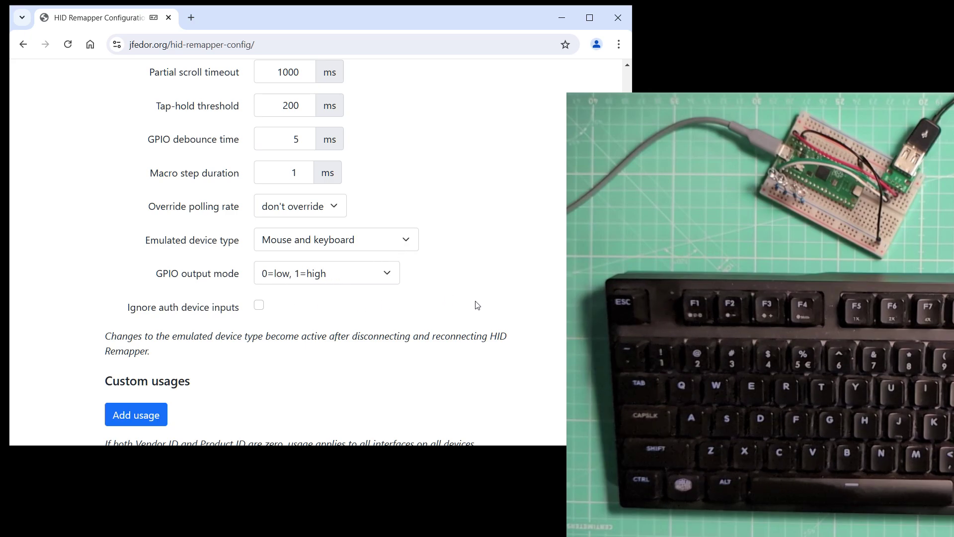
scroll(506, 312, "up", 4)
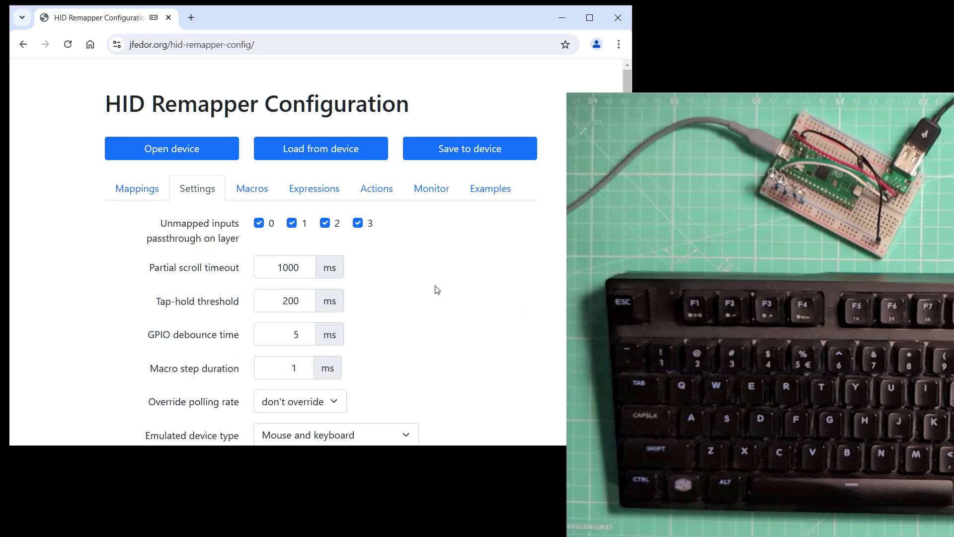
left_click(149, 190)
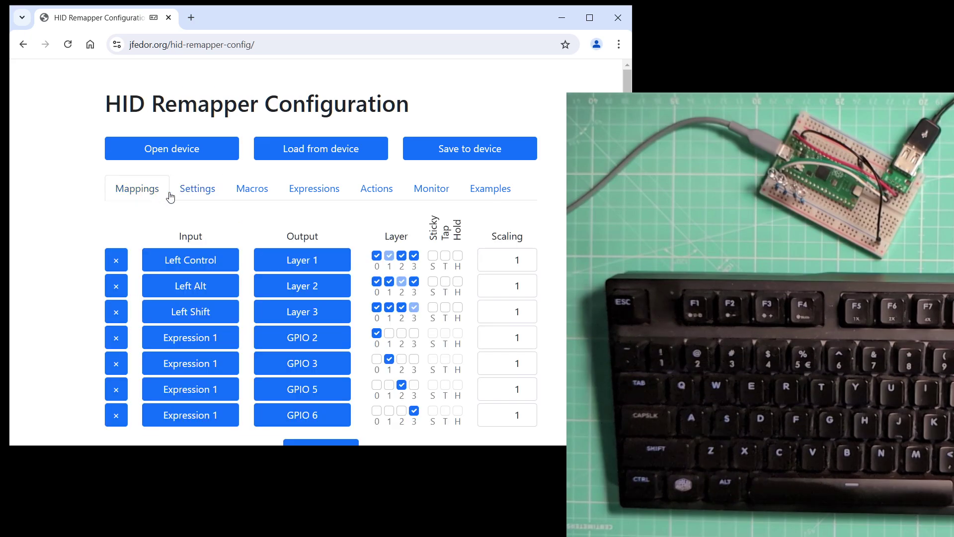
scroll(321, 248, "down", 2)
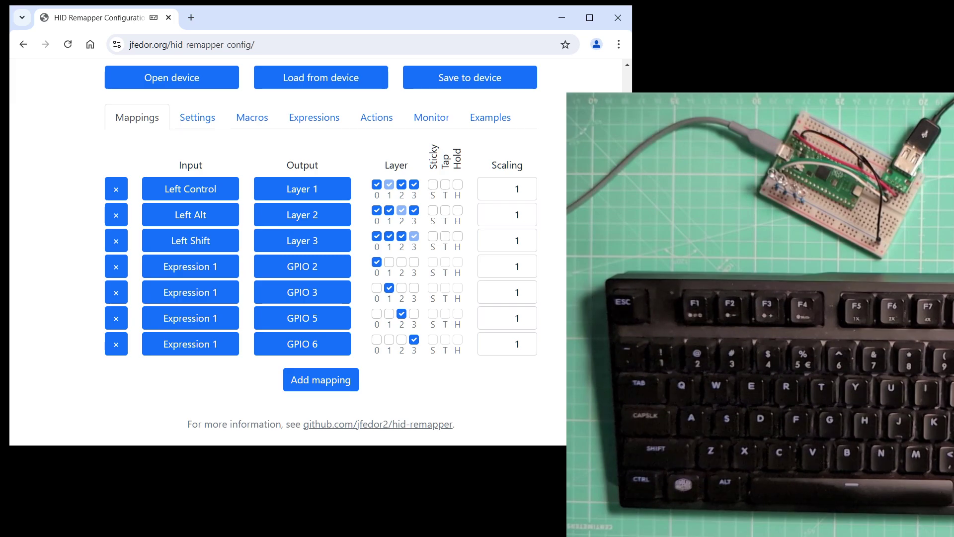
- Save the seven mappings and Expression 1 to the connected device
left_click(513, 81)
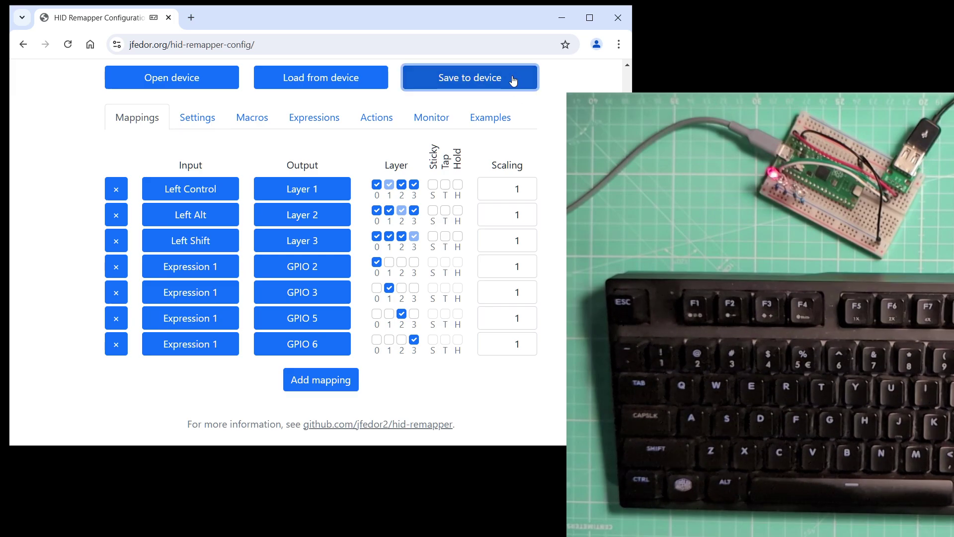